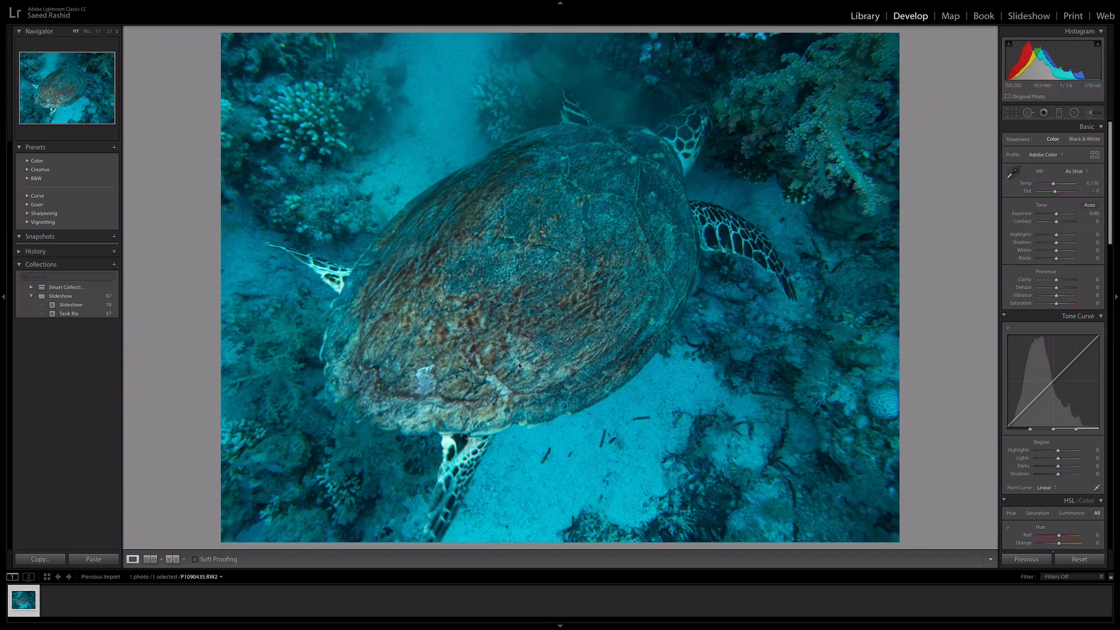
# Inspect the turtle's shell and rear flipper close up in the Library module, then switch the photo to the Develop module.
pyautogui.press('e')
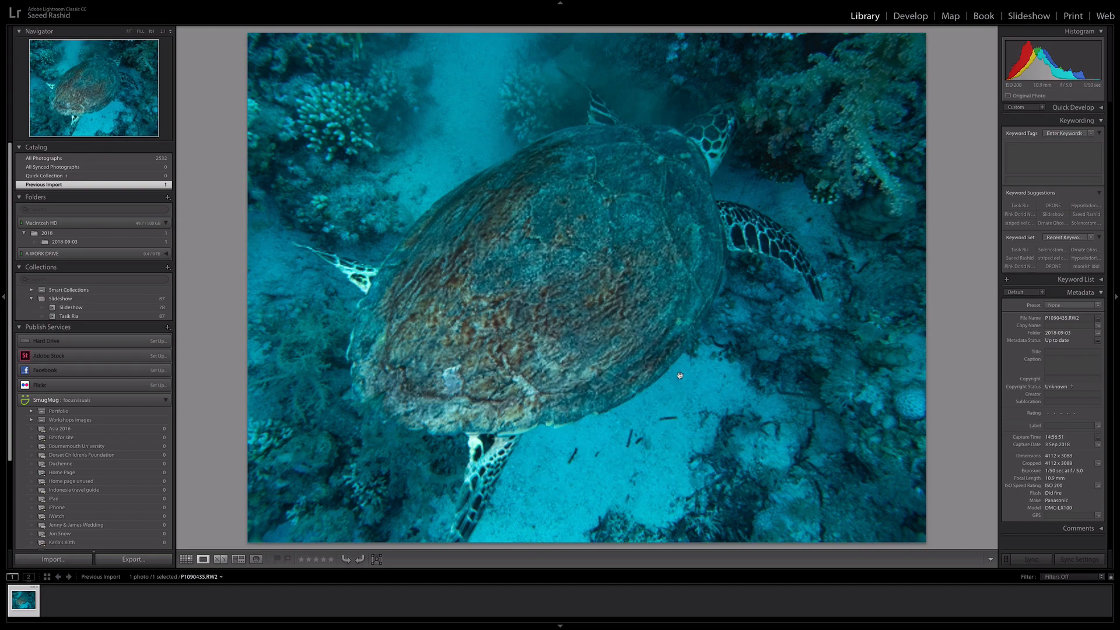
pyautogui.click(580, 365)
pyautogui.moveTo(654, 278); pyautogui.dragTo(743, 323)
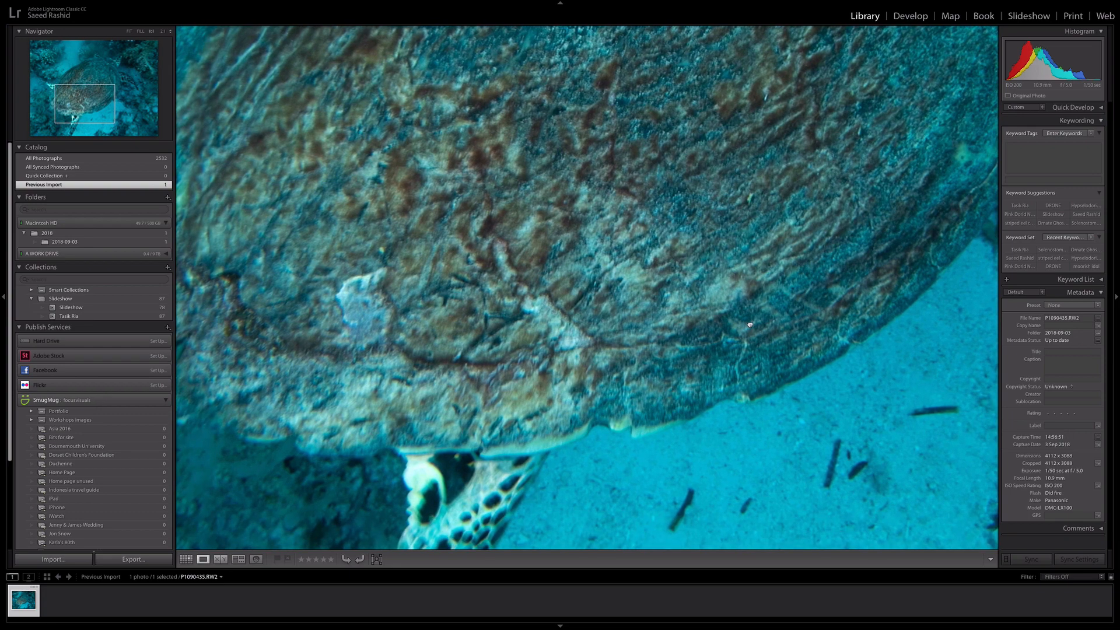
pyautogui.click(752, 328)
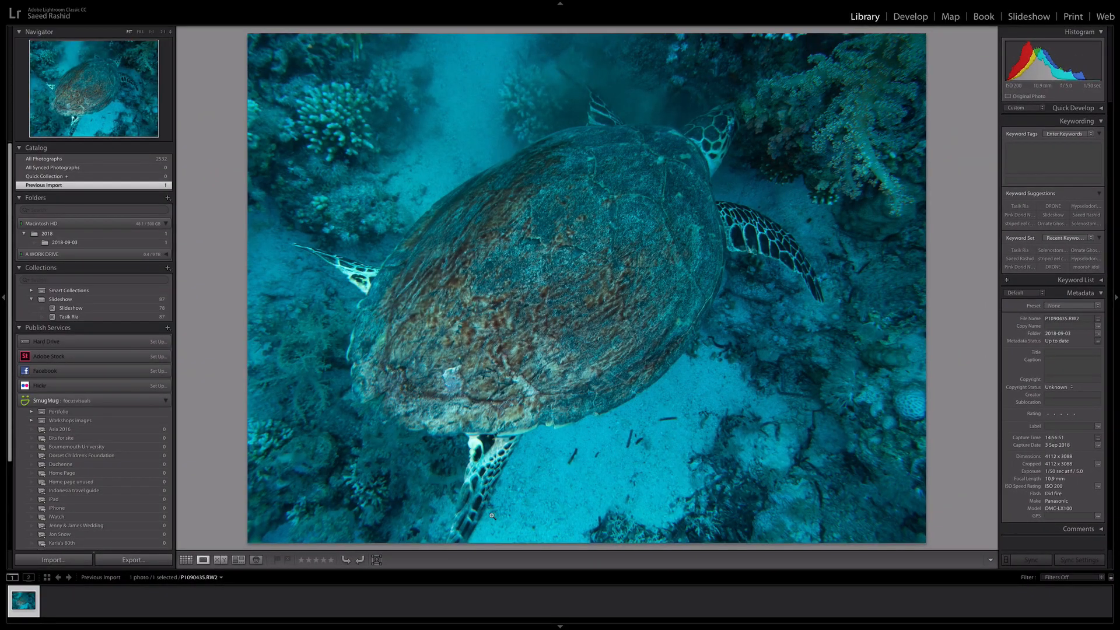
pyautogui.click(477, 505)
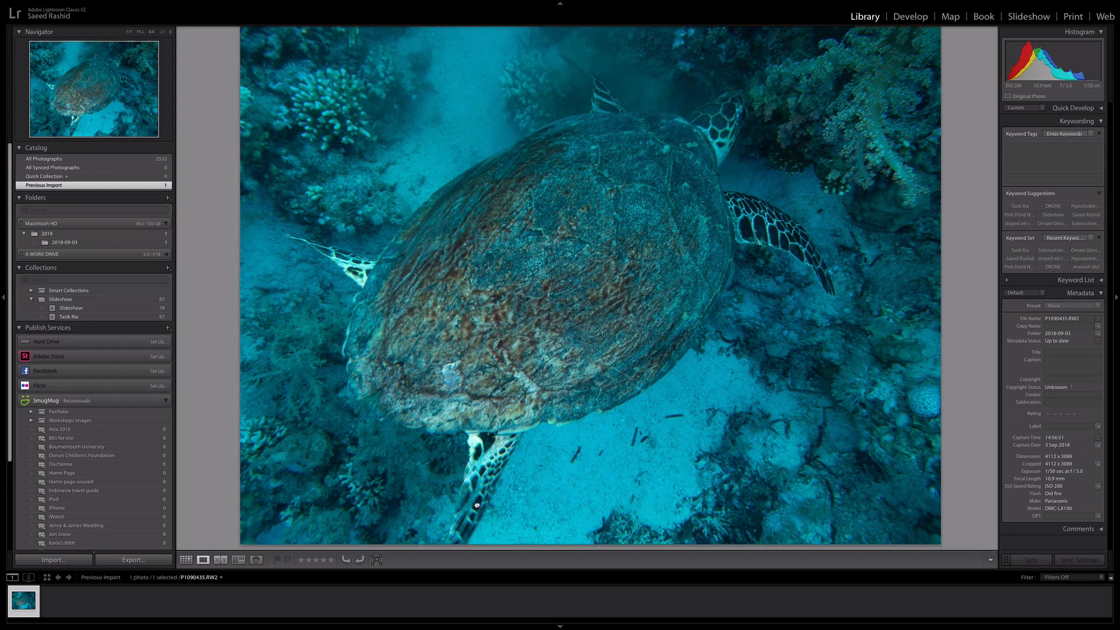
pyautogui.click(476, 505)
pyautogui.moveTo(483, 506); pyautogui.dragTo(518, 485)
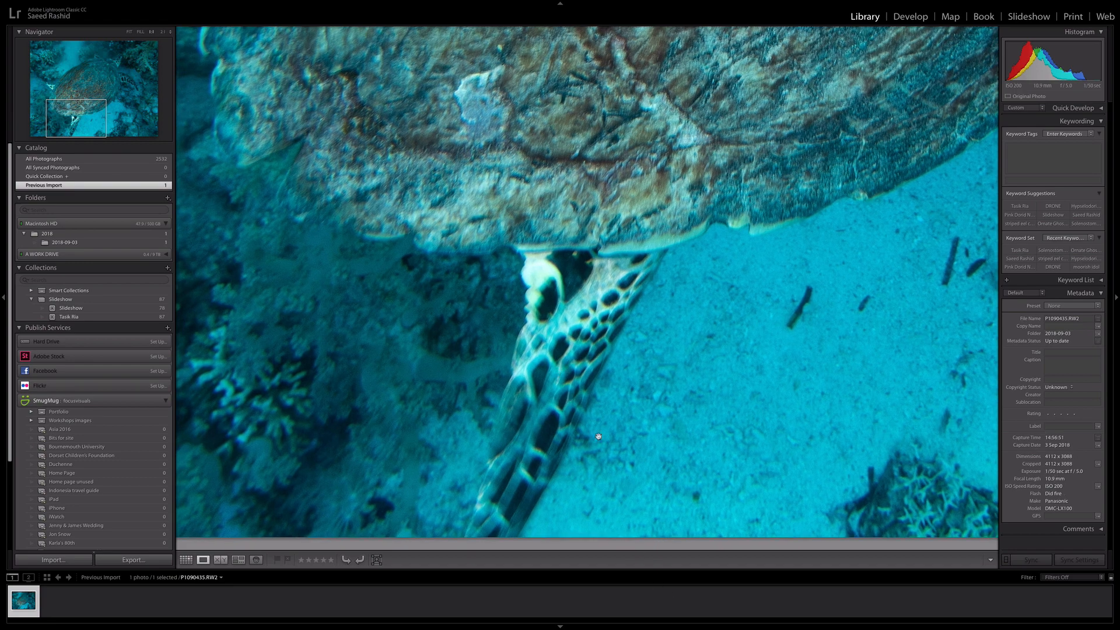
pyautogui.click(567, 379)
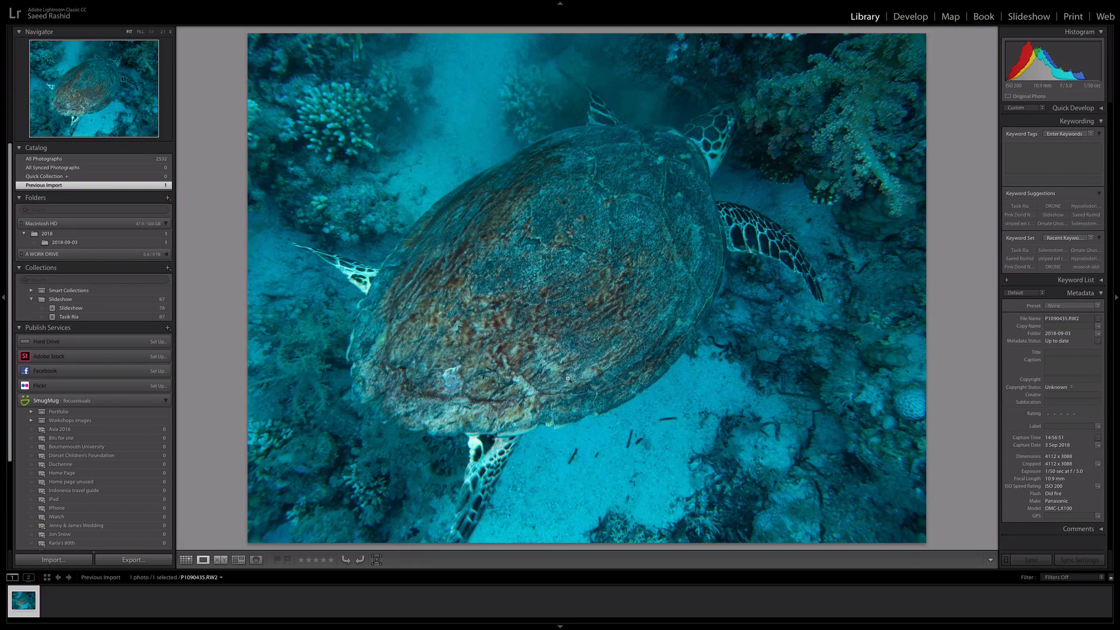
pyautogui.click(911, 18)
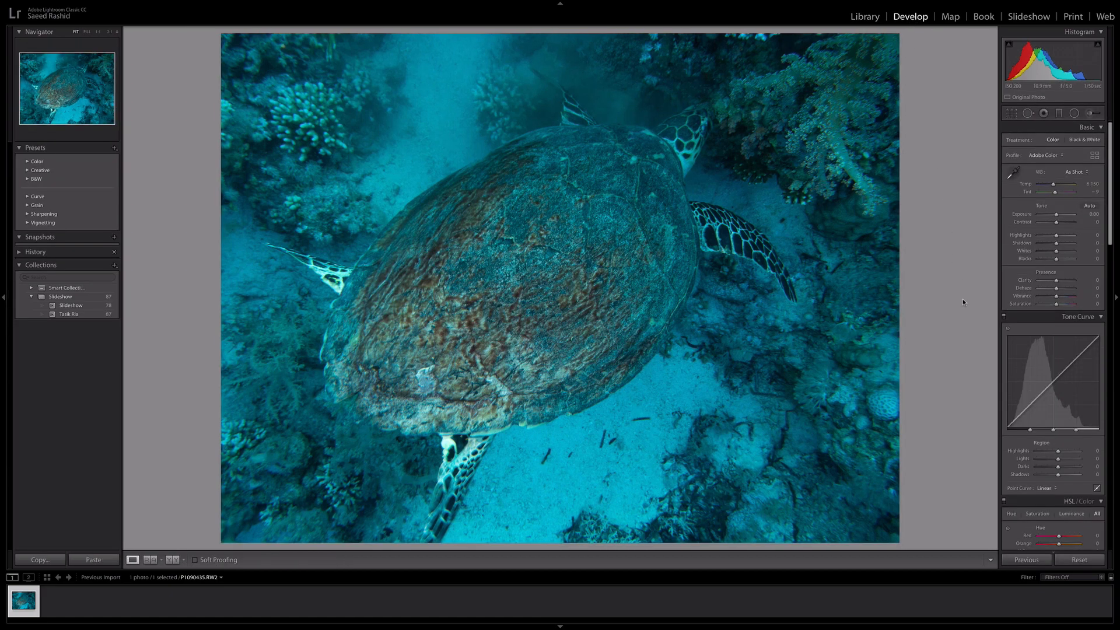
# Try neutral white balance samples on the edge of the turtle's shell and on the pale sand.
pyautogui.click(1014, 175)
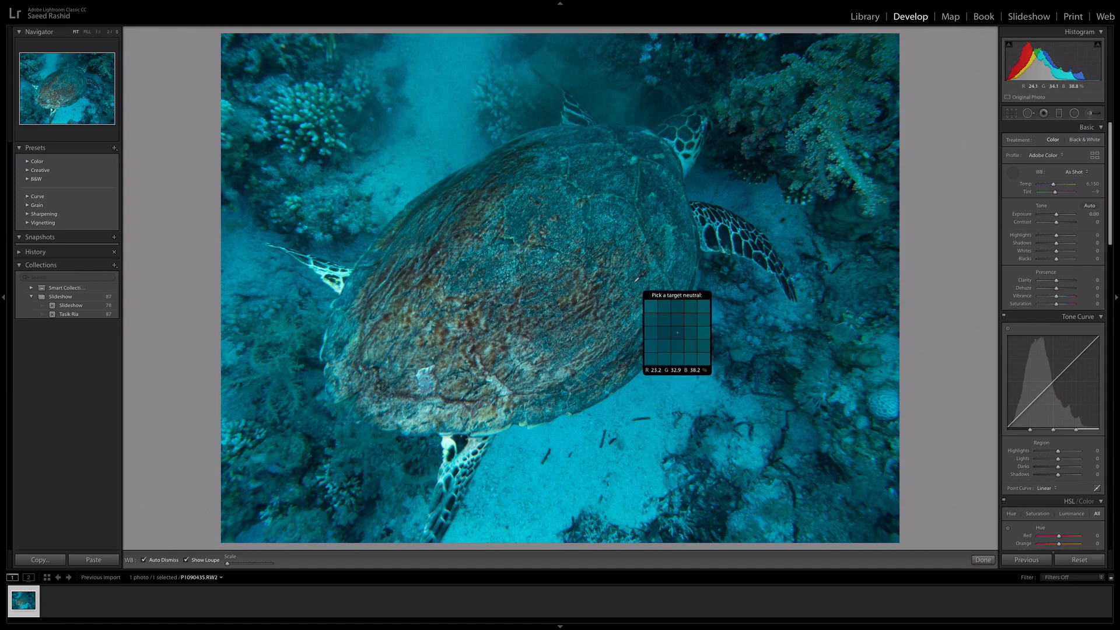
pyautogui.click(640, 287)
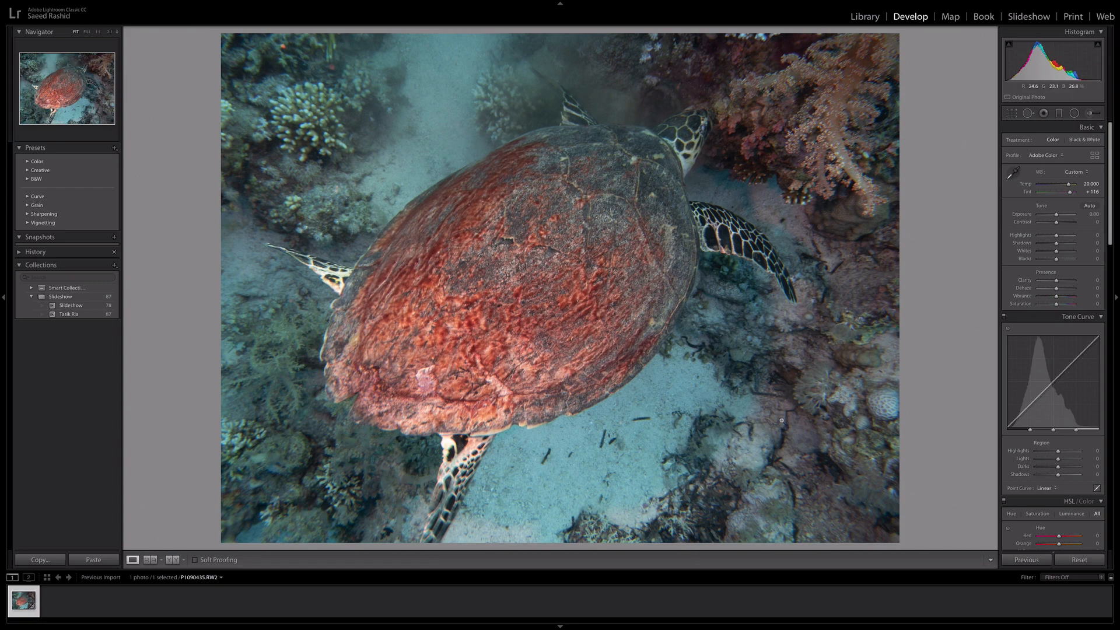
pyautogui.click(1013, 173)
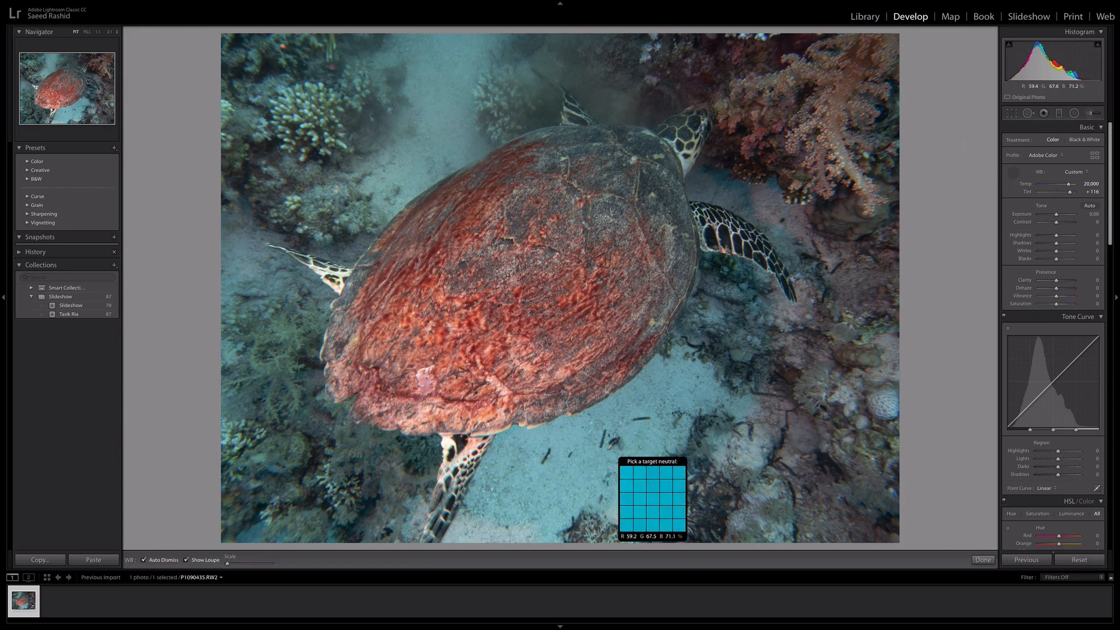
pyautogui.click(627, 442)
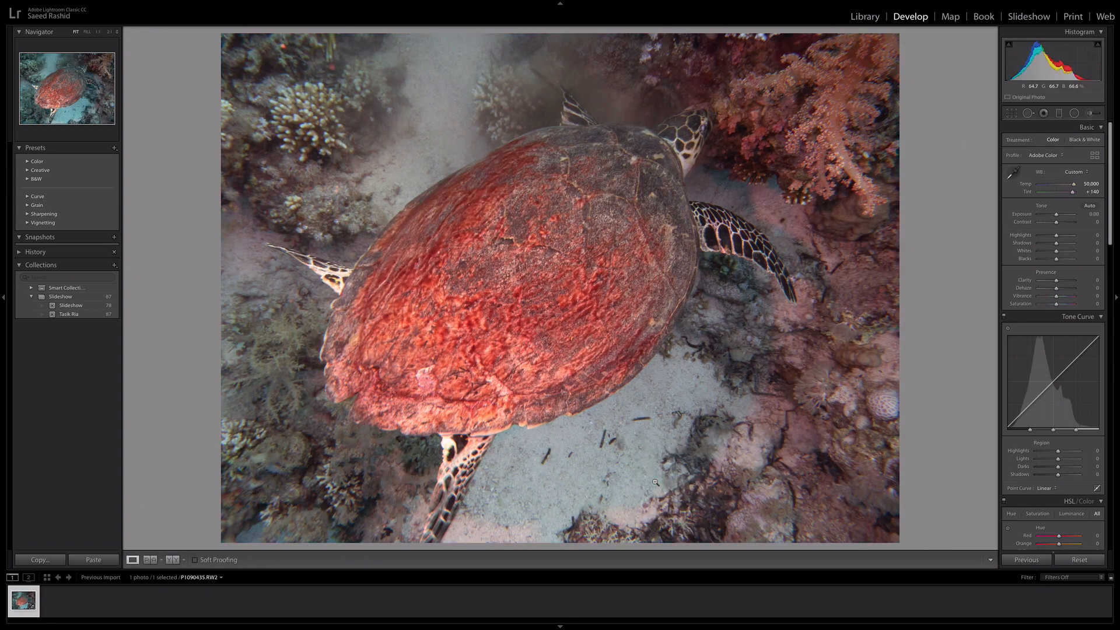
# Rework the white balance to a temperature of 10,000 and a tint of +72.
pyautogui.click(1013, 175)
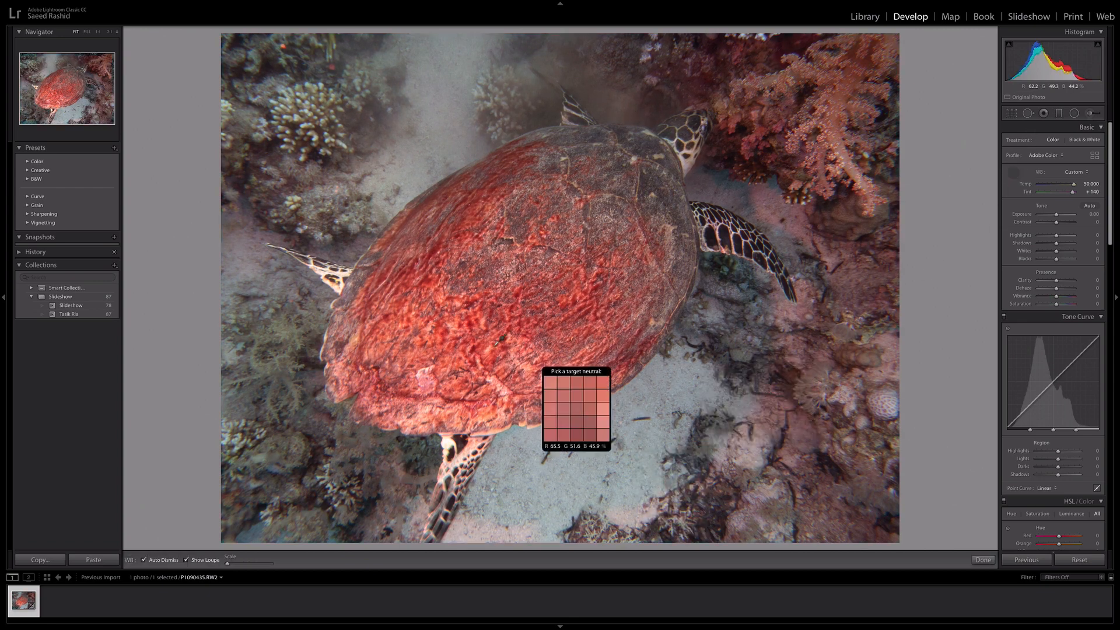
pyautogui.click(498, 317)
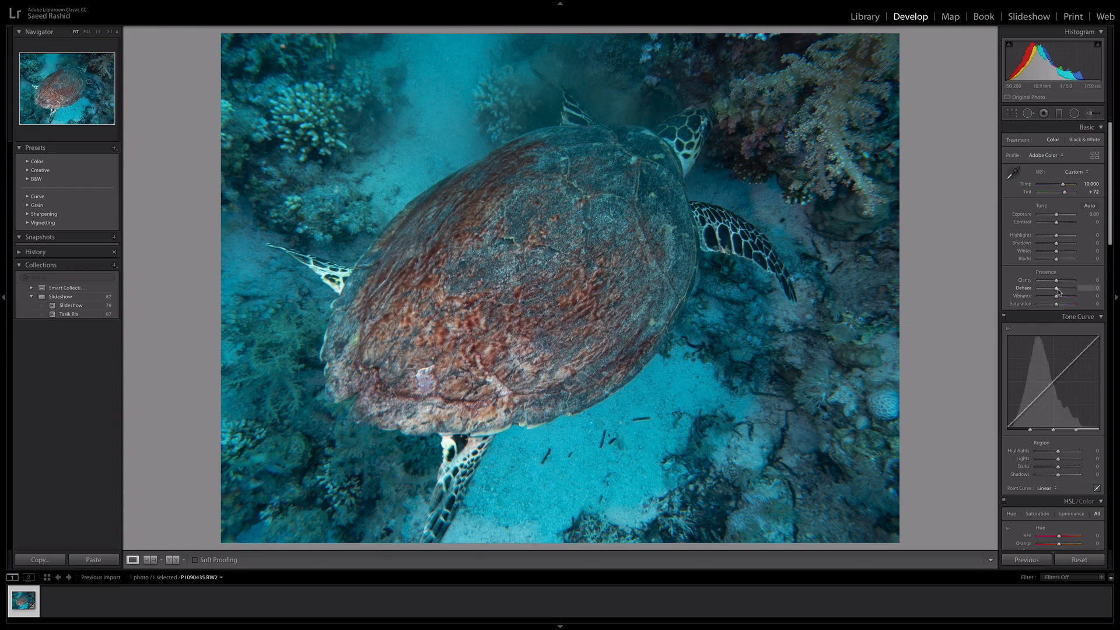
# Adjust the whole photo's haze and tone with Dehaze +48, Exposure +0.30 and Shadows +50.
pyautogui.moveTo(1058, 291); pyautogui.dragTo(1065, 291)
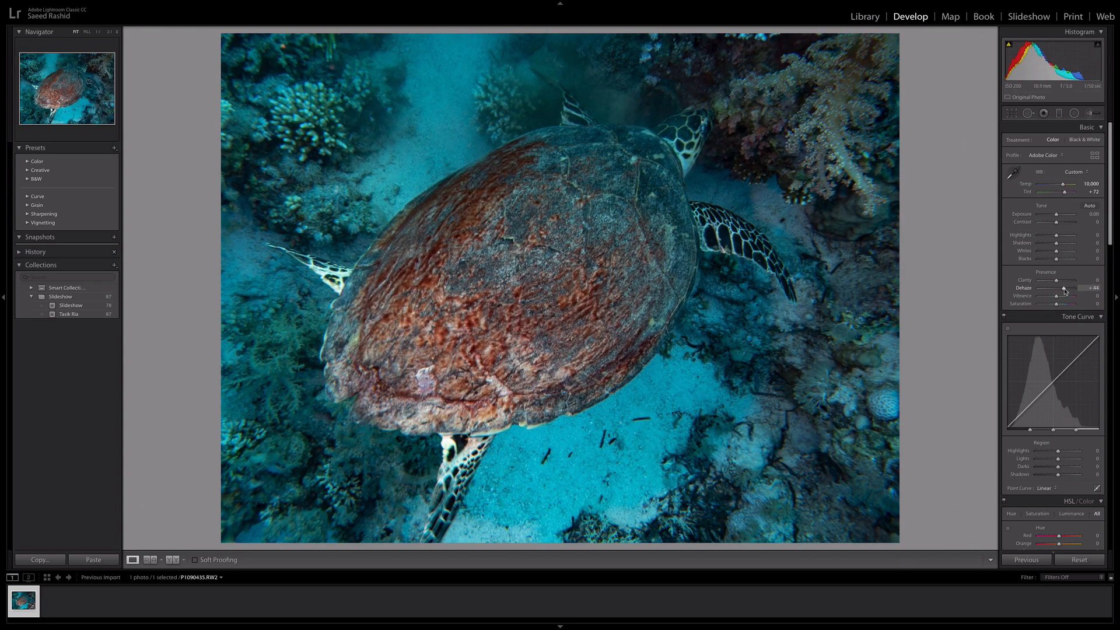
pyautogui.moveTo(1065, 291); pyautogui.dragTo(1066, 291)
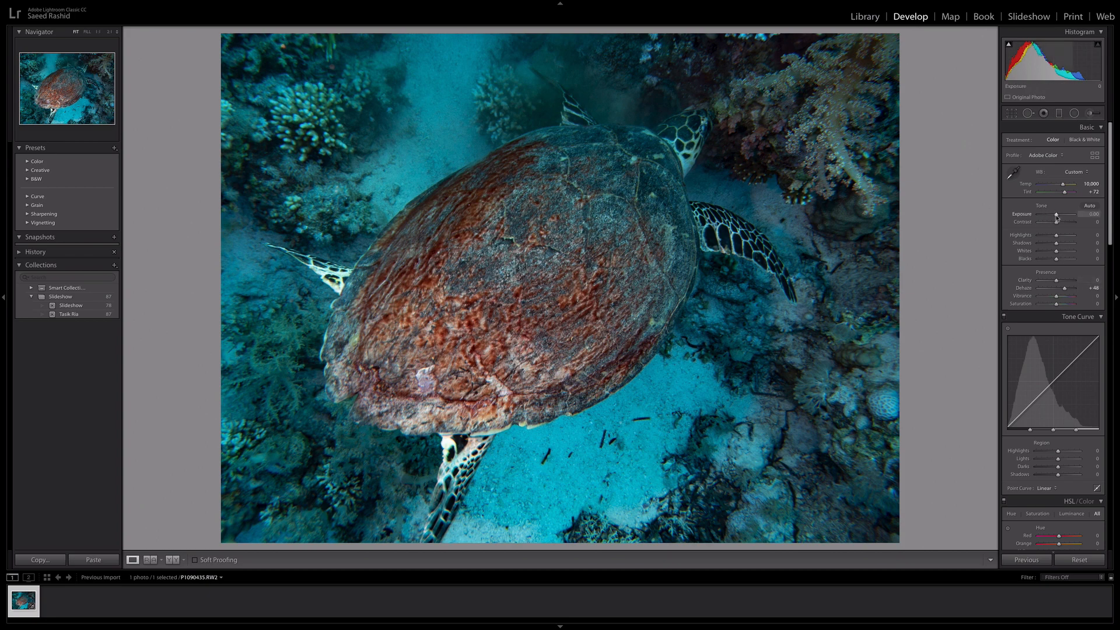
pyautogui.moveTo(1056, 216); pyautogui.dragTo(1067, 247)
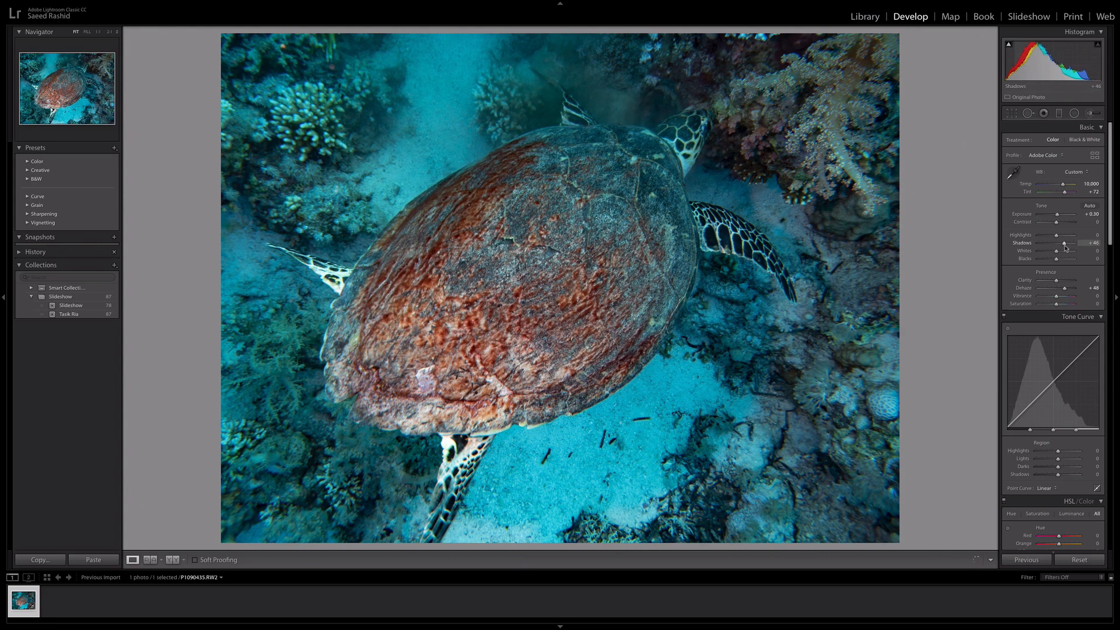
pyautogui.moveTo(1066, 247); pyautogui.dragTo(1068, 245)
# Brush an adjustment mask over the turtle's head with the shadows reset and the exposure set to 0.40.
pyautogui.click(1089, 114)
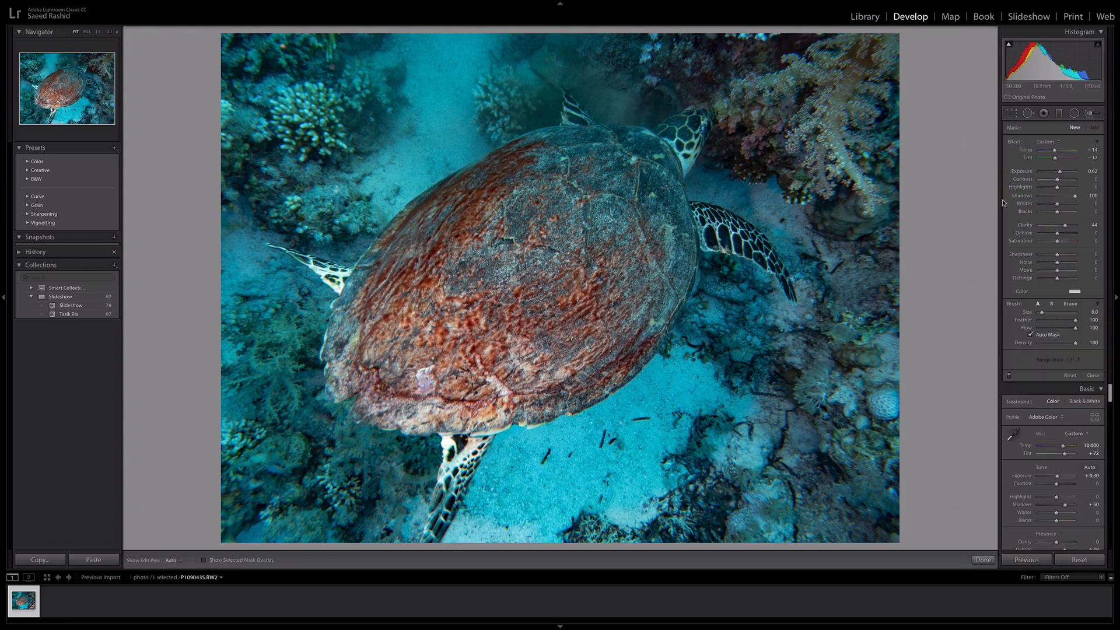
pyautogui.doubleClick(1022, 171)
pyautogui.doubleClick(1024, 196)
pyautogui.moveTo(1057, 172); pyautogui.dragTo(1062, 174)
pyautogui.press('h')
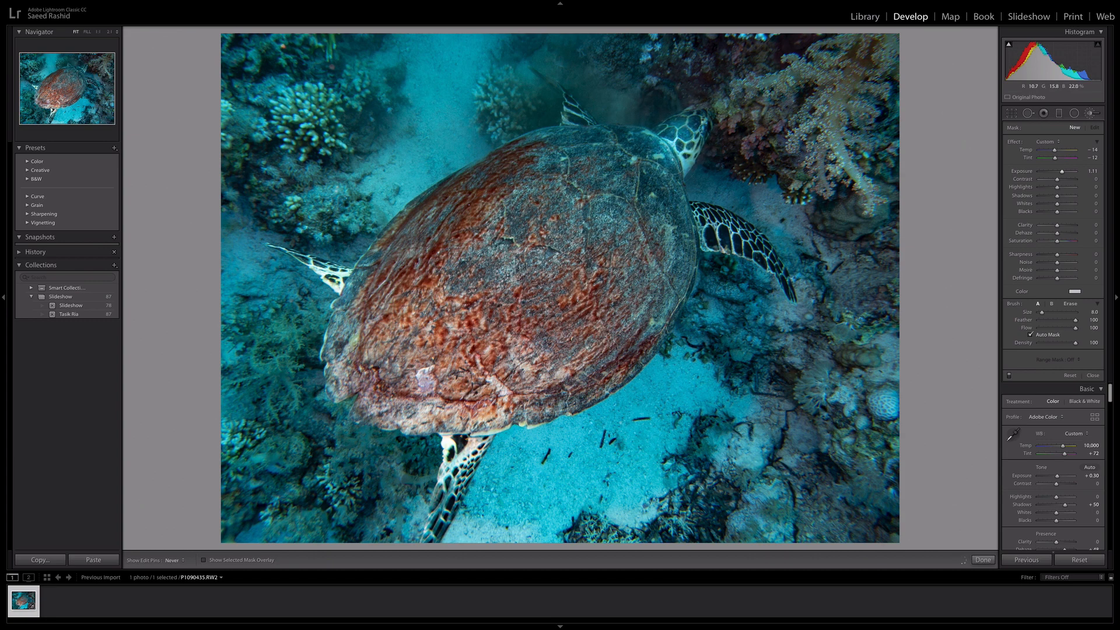
pyautogui.press('h')
pyautogui.moveTo(1062, 171); pyautogui.dragTo(1058, 173)
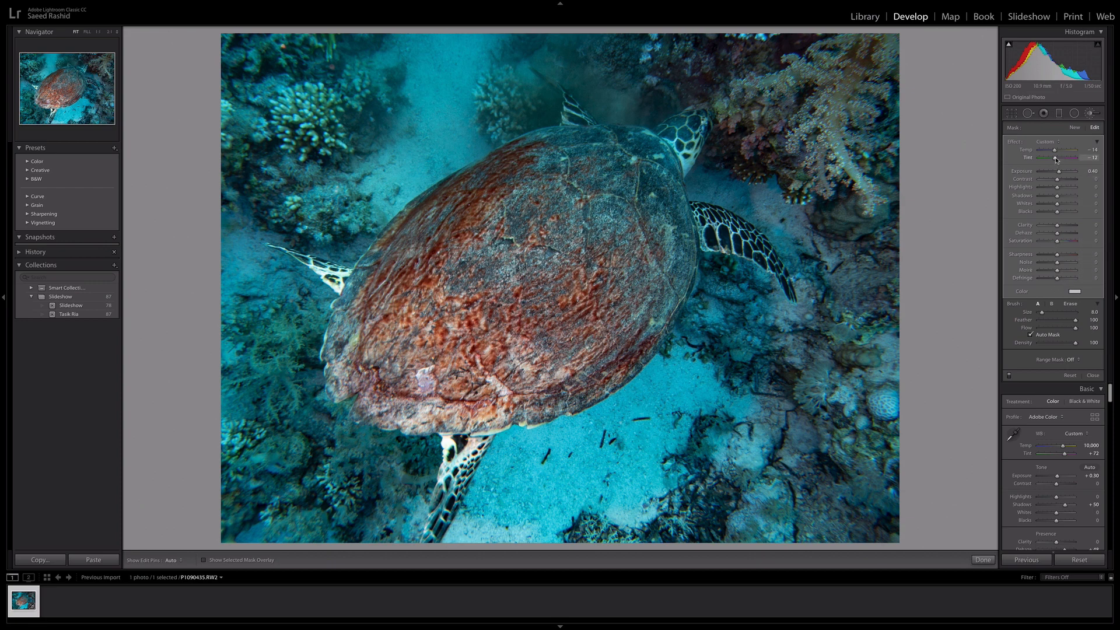
# Reset the head mask's temperature to zero and set its tint to 40.
pyautogui.doubleClick(1027, 150)
pyautogui.moveTo(1057, 158); pyautogui.dragTo(1059, 159)
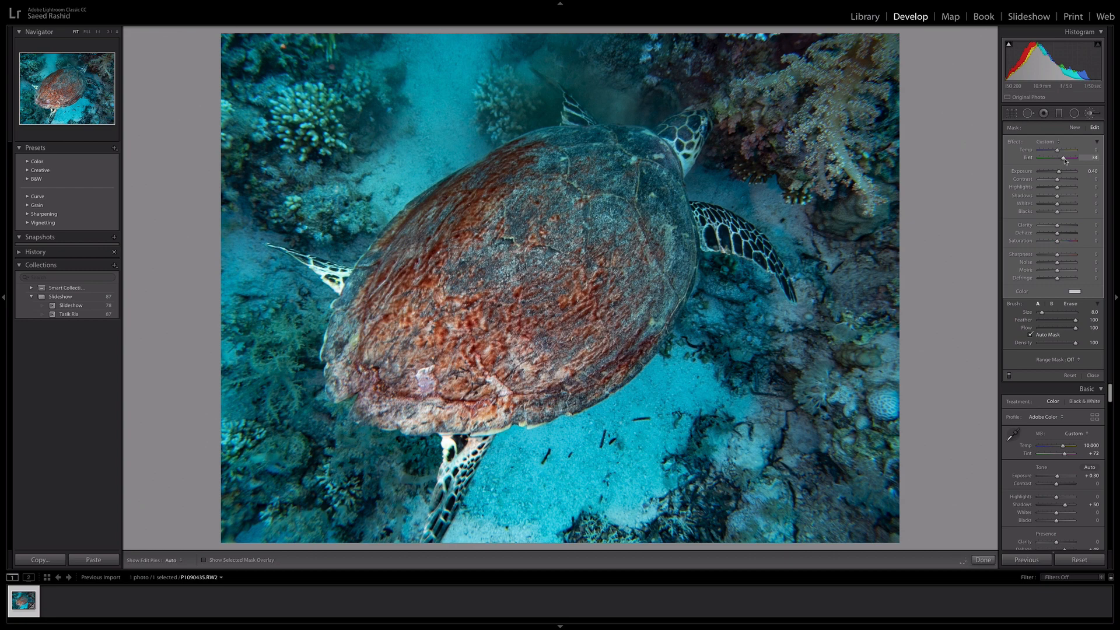
pyautogui.moveTo(1065, 161); pyautogui.dragTo(1066, 161)
# Extend the brush mask across the turtle's neck and upper shell, with its temperature at 32 and Dehaze at 24.
pyautogui.press('h')
pyautogui.press('h')
pyautogui.press('h')
pyautogui.press('h')
pyautogui.press('h')
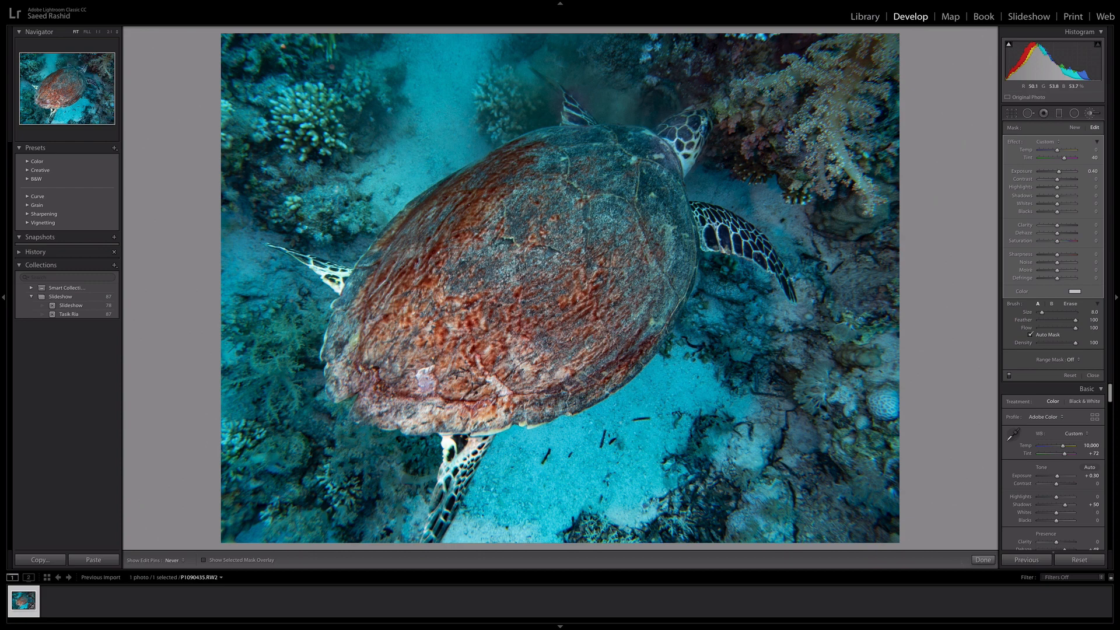
pyautogui.press('h')
pyautogui.press('h')
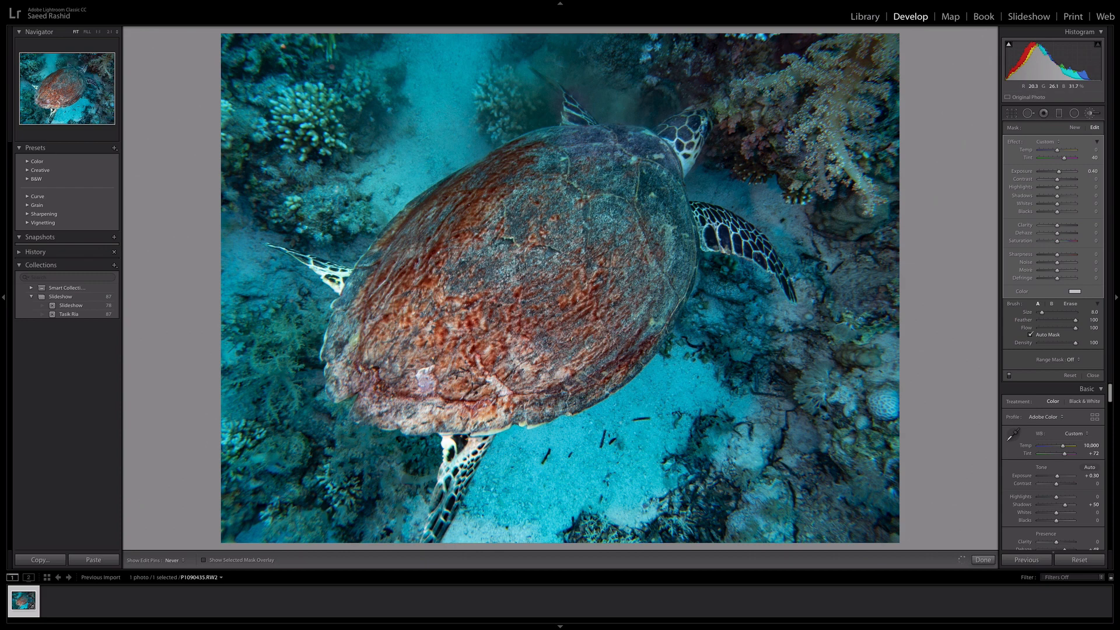
pyautogui.moveTo(604, 174)
pyautogui.mouseDown()
pyautogui.moveTo(654, 172)
pyautogui.moveTo(673, 192)
pyautogui.moveTo(682, 268)
pyautogui.moveTo(668, 280)
pyautogui.moveTo(551, 239)
pyautogui.moveTo(496, 193)
pyautogui.mouseUp()
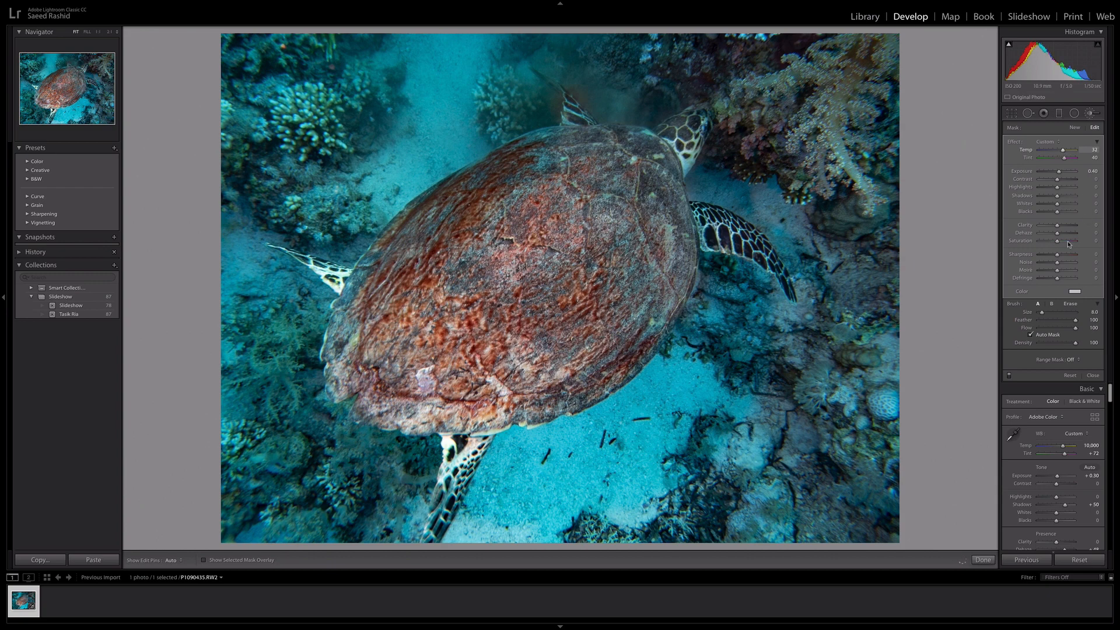
pyautogui.moveTo(1057, 234); pyautogui.dragTo(1067, 237)
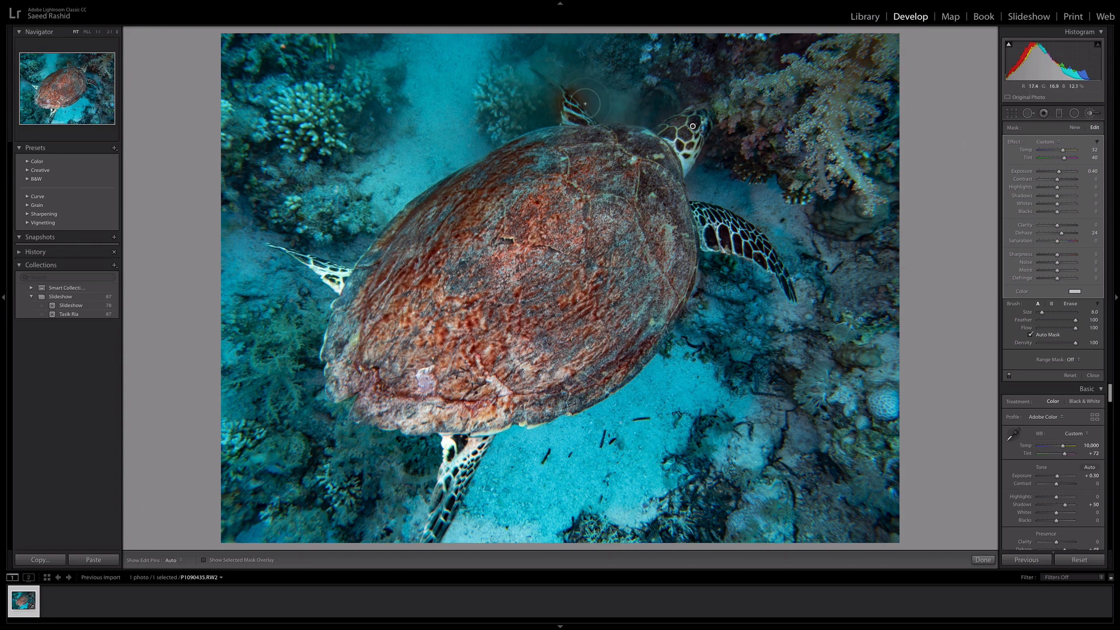
# Erase the brush mask from the water around the turtle's far front flipper at flow 100, then leave the brush.
pyautogui.click(1071, 304)
pyautogui.moveTo(572, 80)
pyautogui.mouseDown()
pyautogui.moveTo(592, 100)
pyautogui.moveTo(576, 89)
pyautogui.mouseUp()
pyautogui.moveTo(1046, 328); pyautogui.dragTo(1096, 330)
pyautogui.moveTo(601, 73)
pyautogui.mouseDown()
pyautogui.moveTo(571, 81)
pyautogui.moveTo(599, 107)
pyautogui.moveTo(572, 80)
pyautogui.moveTo(596, 105)
pyautogui.moveTo(573, 80)
pyautogui.moveTo(590, 101)
pyautogui.moveTo(569, 86)
pyautogui.moveTo(547, 95)
pyautogui.moveTo(552, 112)
pyautogui.moveTo(554, 89)
pyautogui.moveTo(543, 117)
pyautogui.mouseUp()
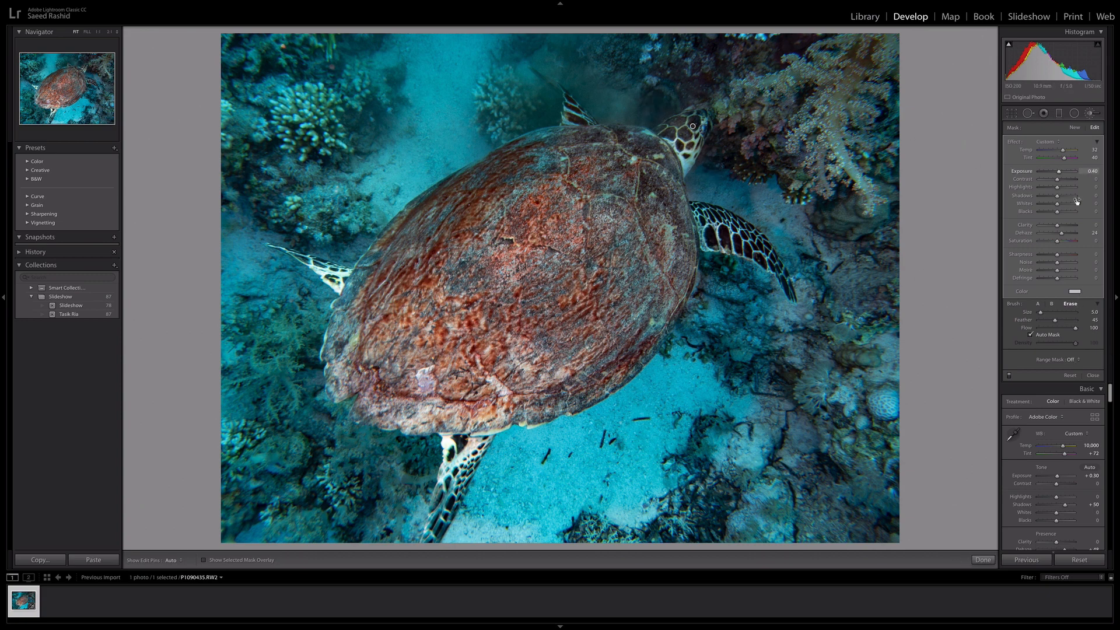
pyautogui.click(1039, 305)
pyautogui.press('r')
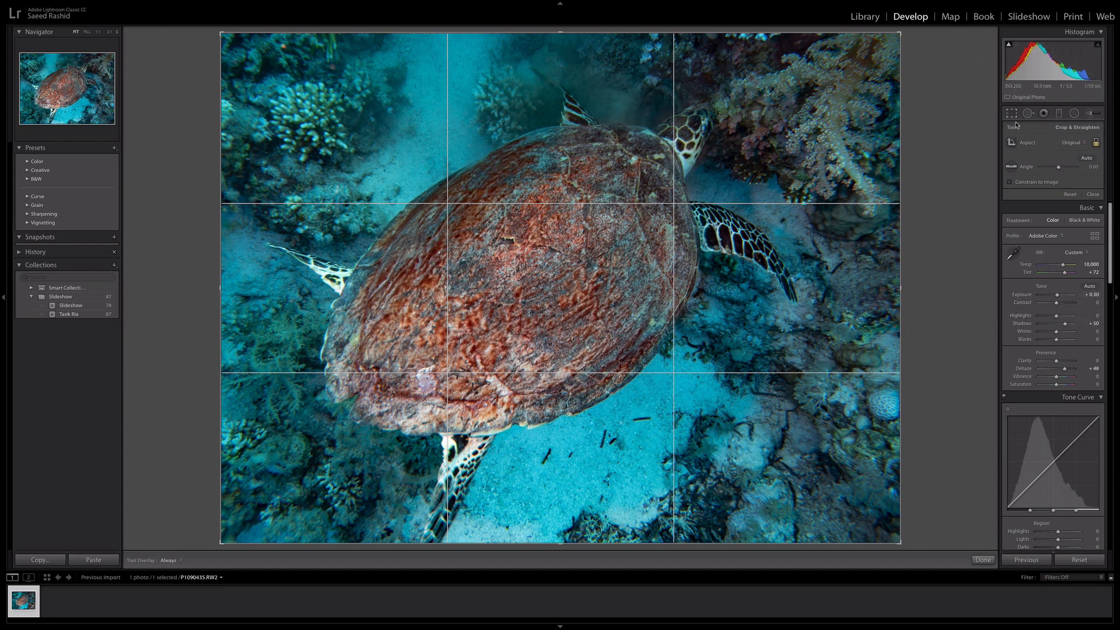
pyautogui.click(983, 560)
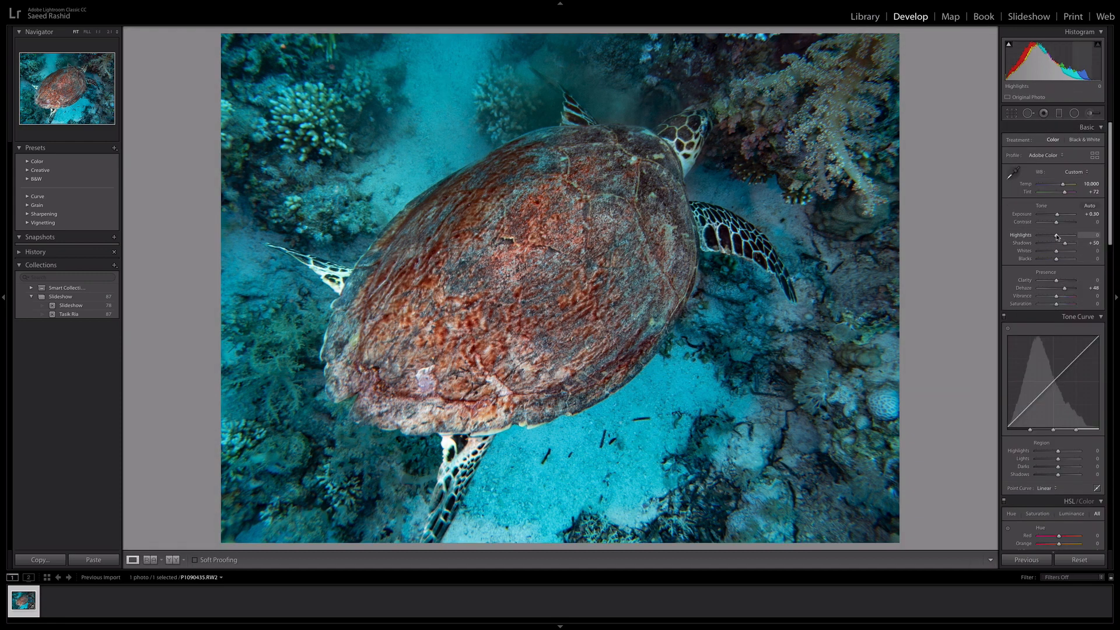
# Lower the whole photo's Highlights to -81.
pyautogui.moveTo(1054, 236); pyautogui.dragTo(1044, 237)
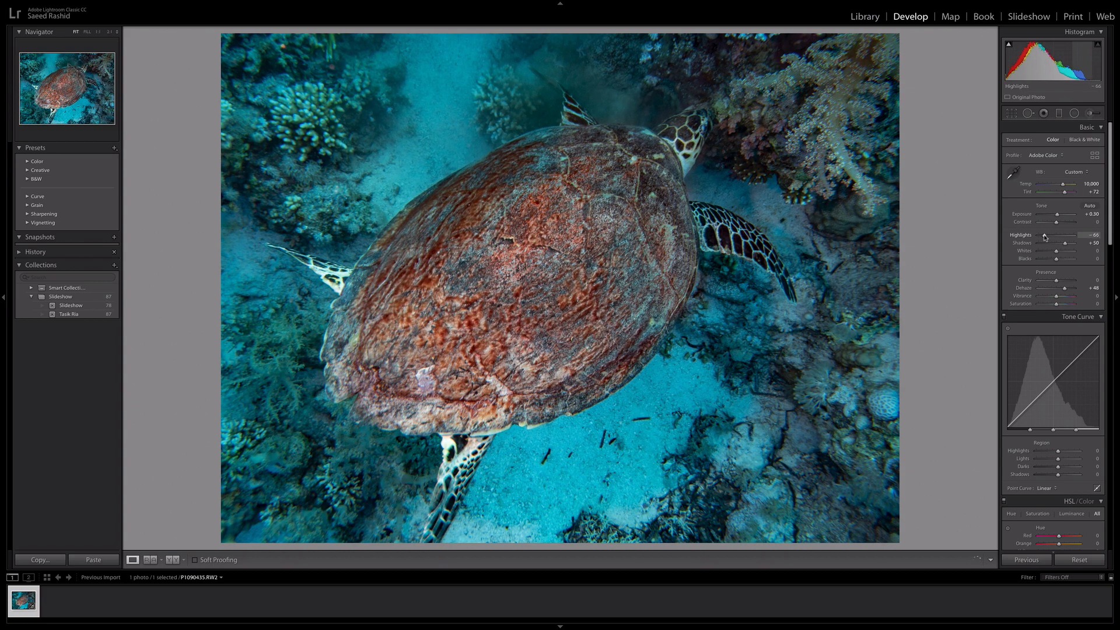
pyautogui.moveTo(1044, 237); pyautogui.dragTo(1042, 237)
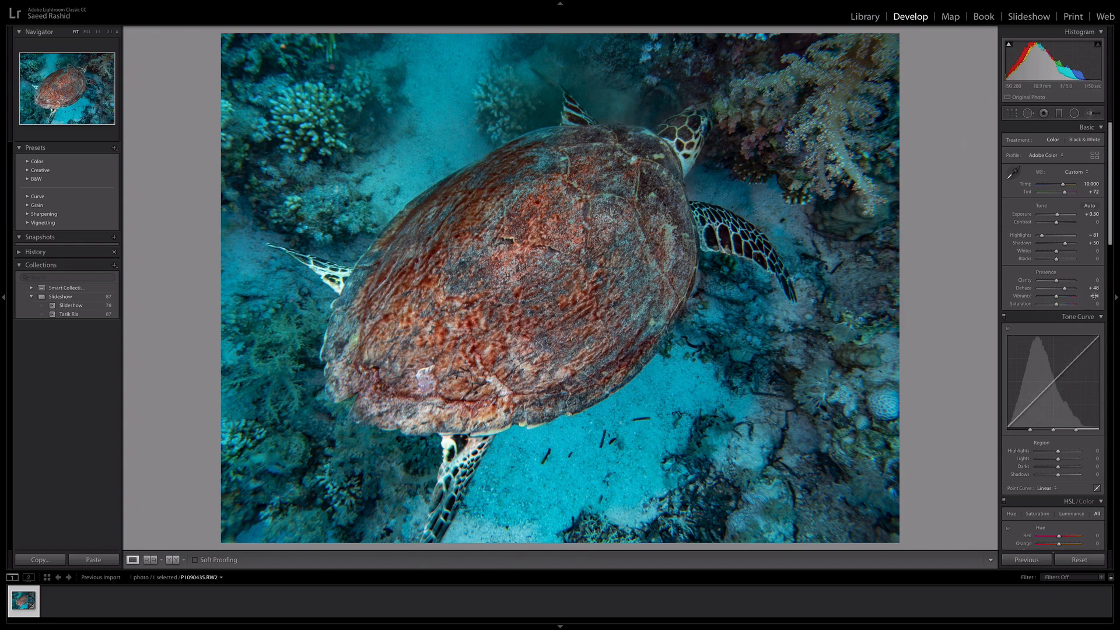
# Try a post-crop vignette with an amount of -18, then reset the amount.
pyautogui.moveTo(1111, 219); pyautogui.dragTo(1115, 509)
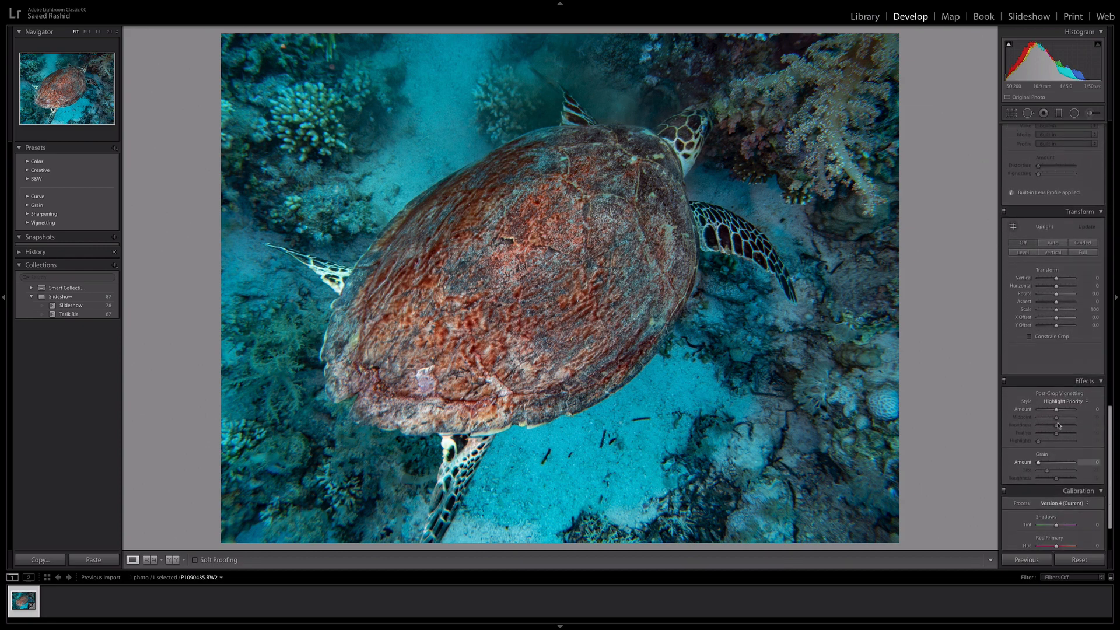
pyautogui.moveTo(1058, 410); pyautogui.dragTo(1056, 411)
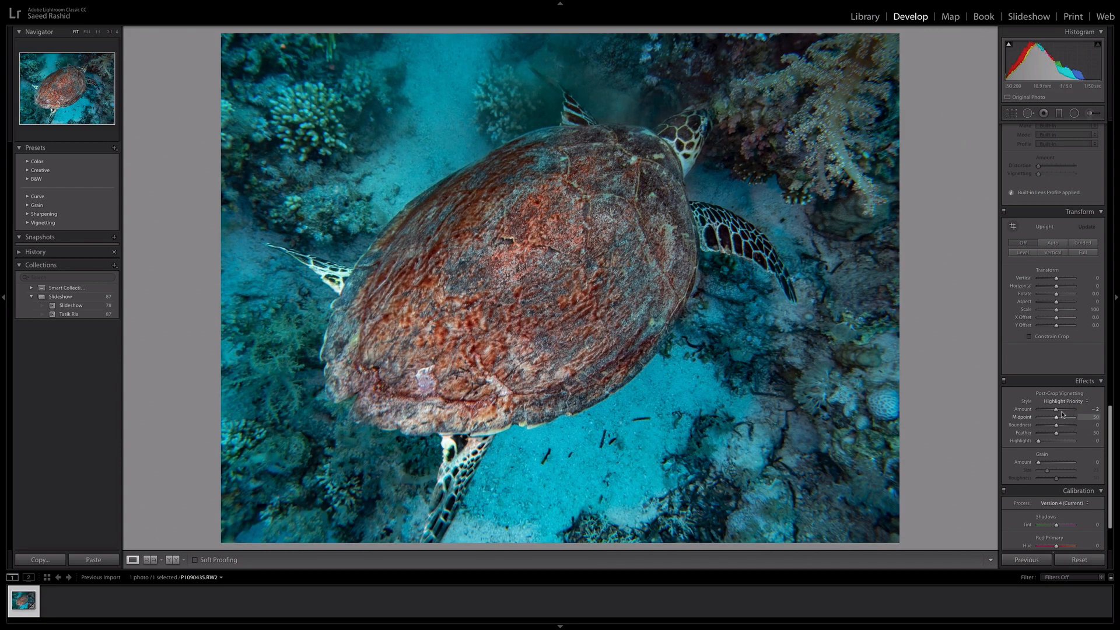
pyautogui.moveTo(1057, 410); pyautogui.dragTo(1055, 414)
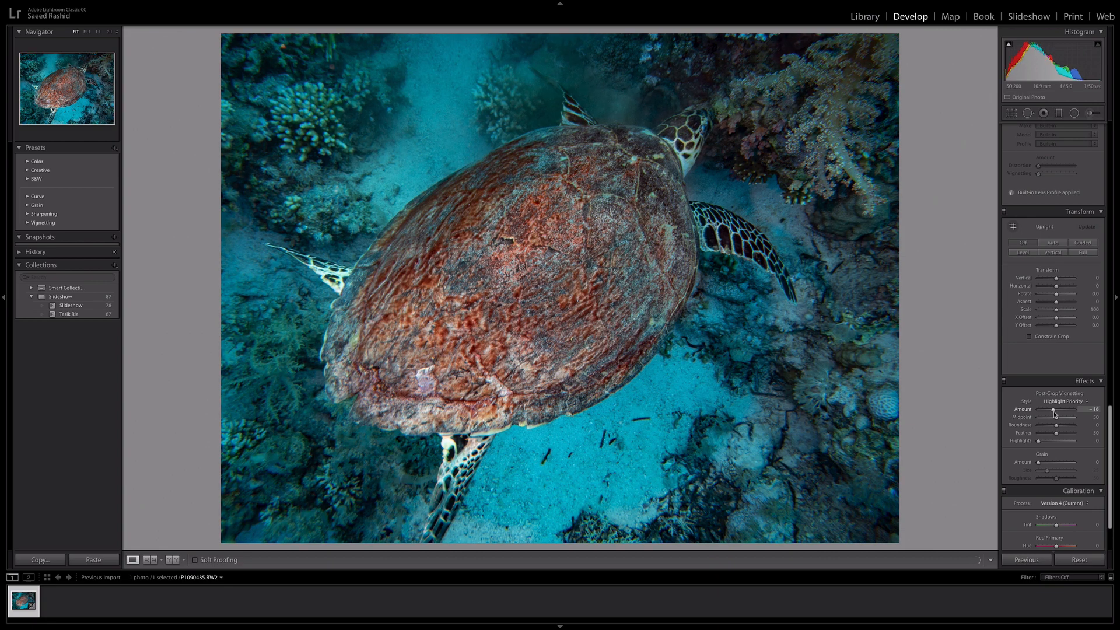
pyautogui.doubleClick(1024, 410)
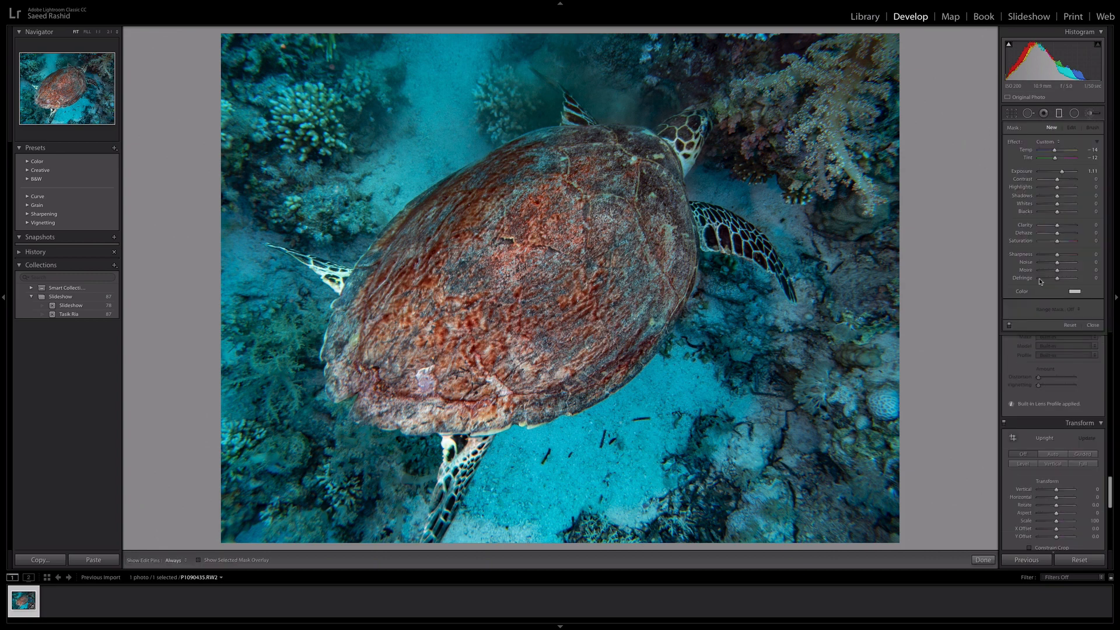
# Add a diagonal graduated filter darkening the reef and sand beside the shell, with exposure about -1.2, and fine-tune its angle.
pyautogui.moveTo(1026, 174); pyautogui.dragTo(992, 175)
pyautogui.moveTo(795, 502); pyautogui.dragTo(621, 285)
pyautogui.moveTo(710, 395); pyautogui.dragTo(709, 395)
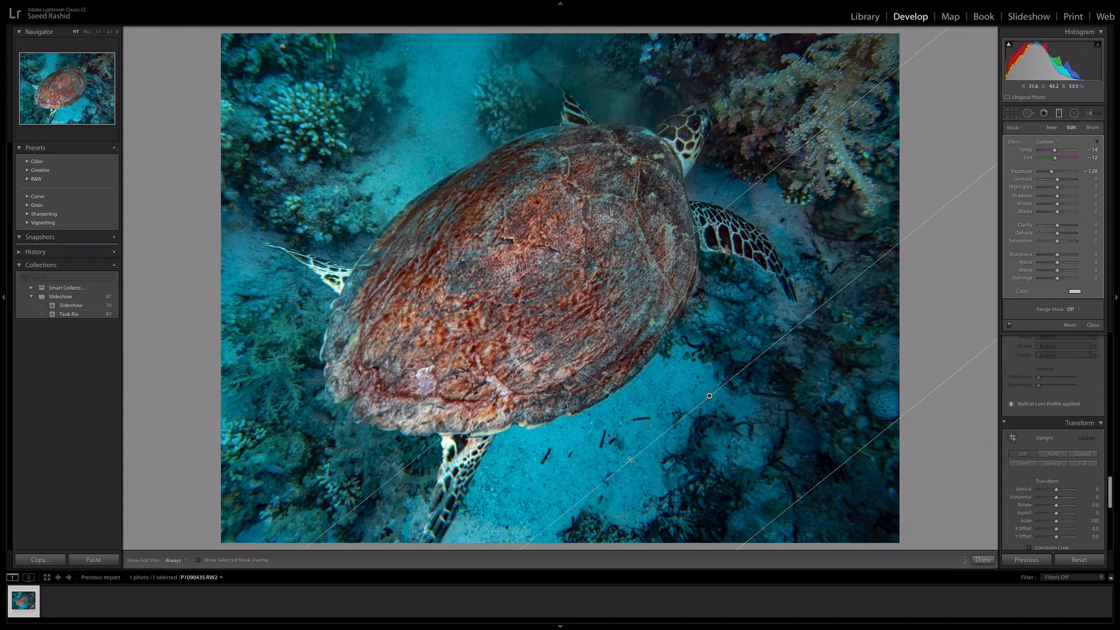
pyautogui.moveTo(626, 462); pyautogui.dragTo(625, 460)
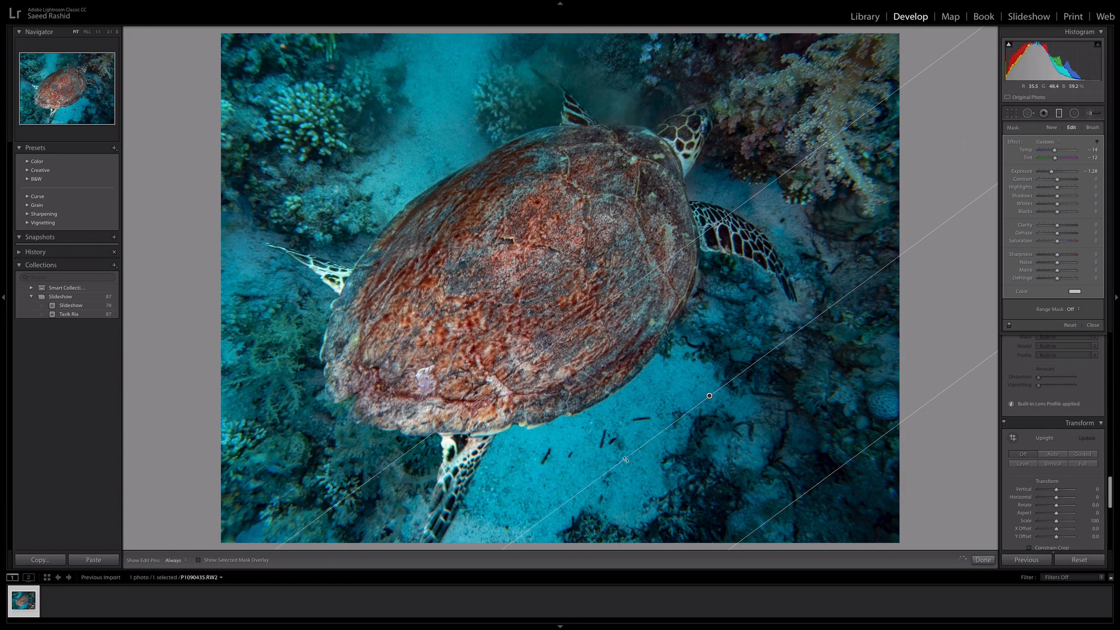
# Reposition the existing graduated filter along the sand, then add and finish a second diagonal one darkening the photo's upper-left reef, exposure about -0.9.
pyautogui.moveTo(709, 396); pyautogui.dragTo(686, 409)
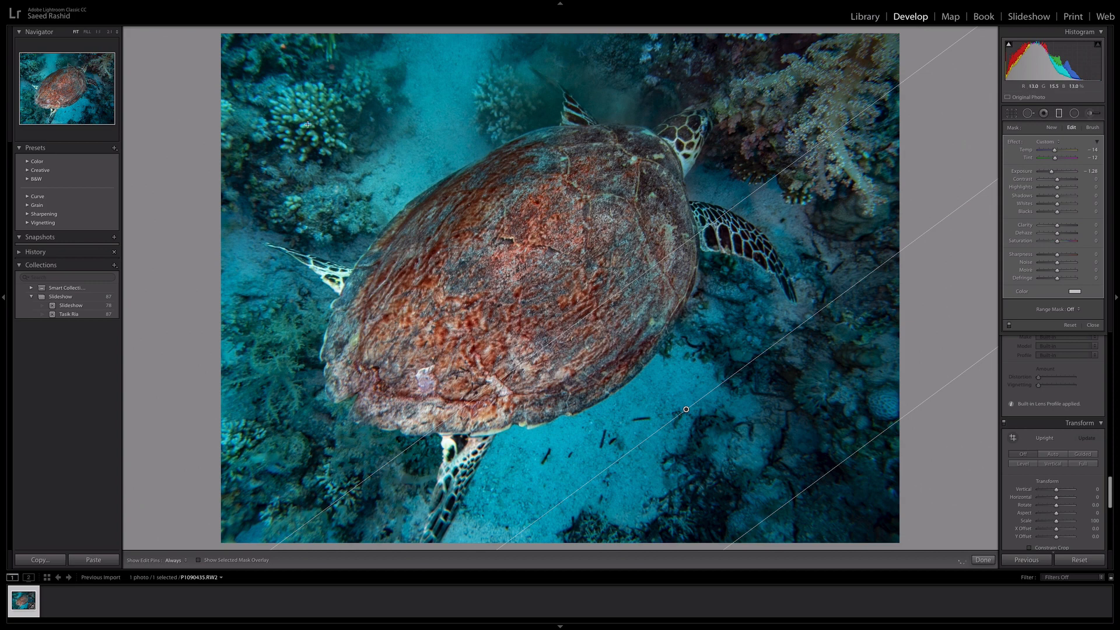
pyautogui.moveTo(335, 108); pyautogui.dragTo(393, 219)
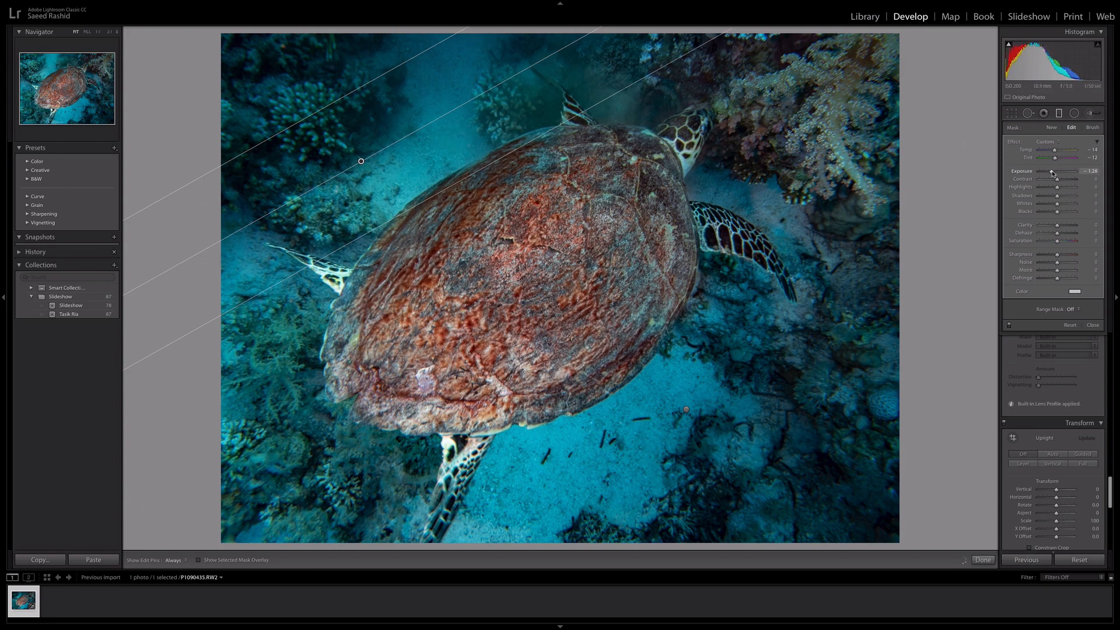
pyautogui.moveTo(1053, 174); pyautogui.dragTo(1055, 175)
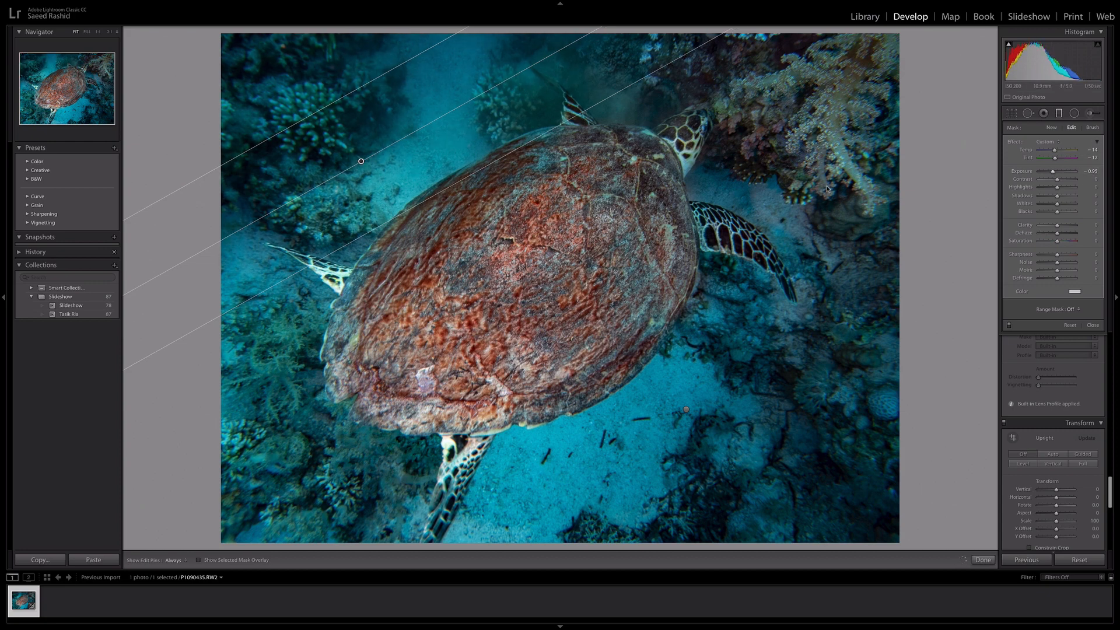
pyautogui.moveTo(323, 182); pyautogui.dragTo(349, 157)
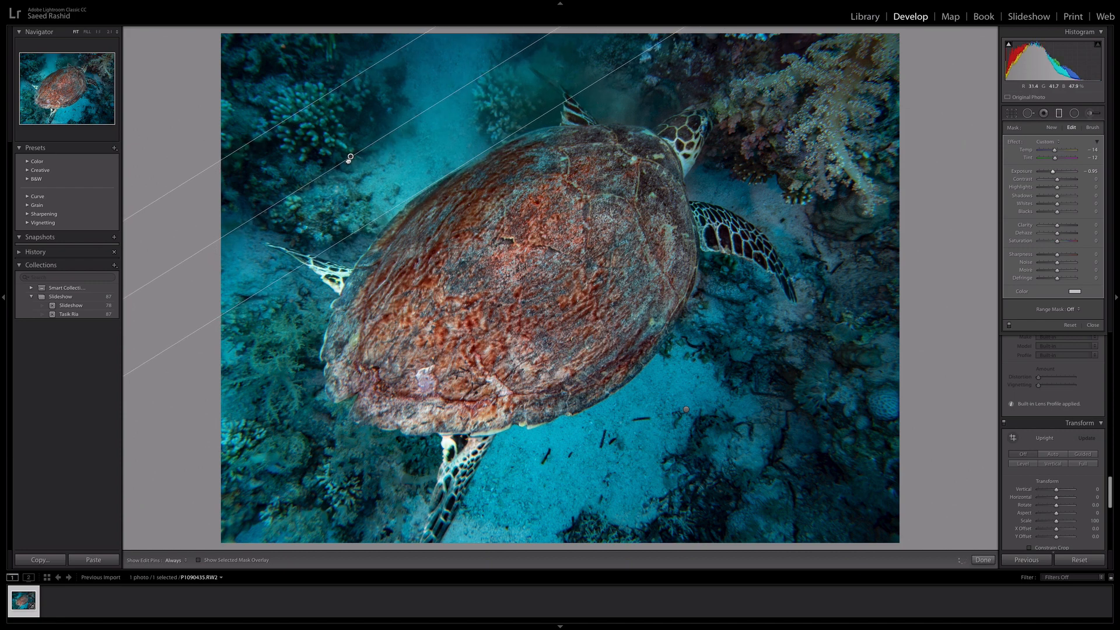
pyautogui.click(983, 560)
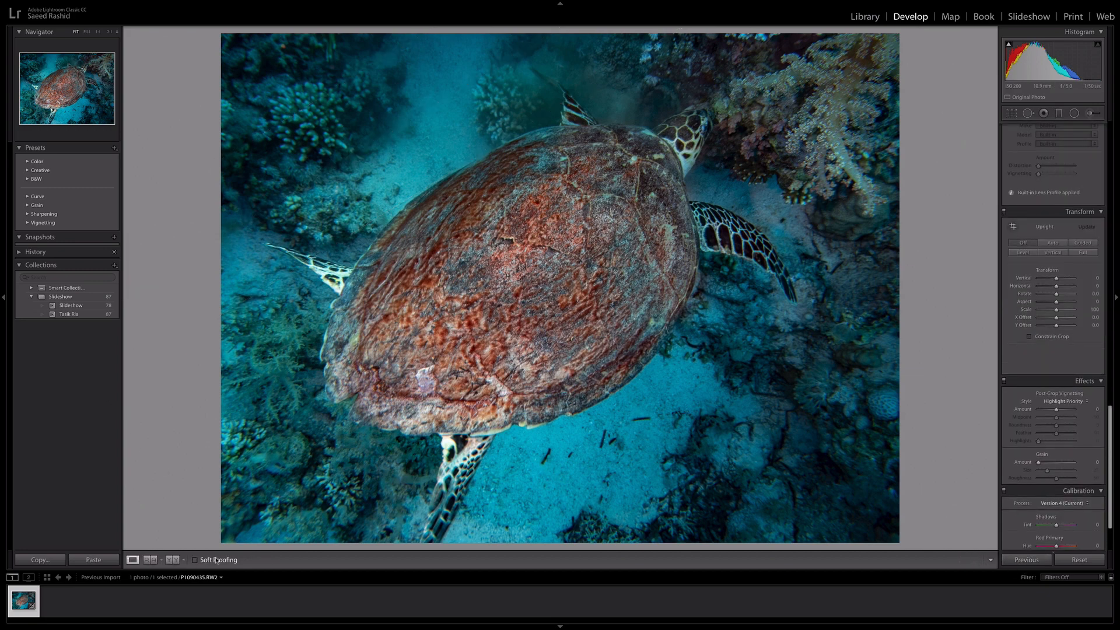
# Compare the original and edited photo side by side, then return to the single-photo view.
pyautogui.click(174, 560)
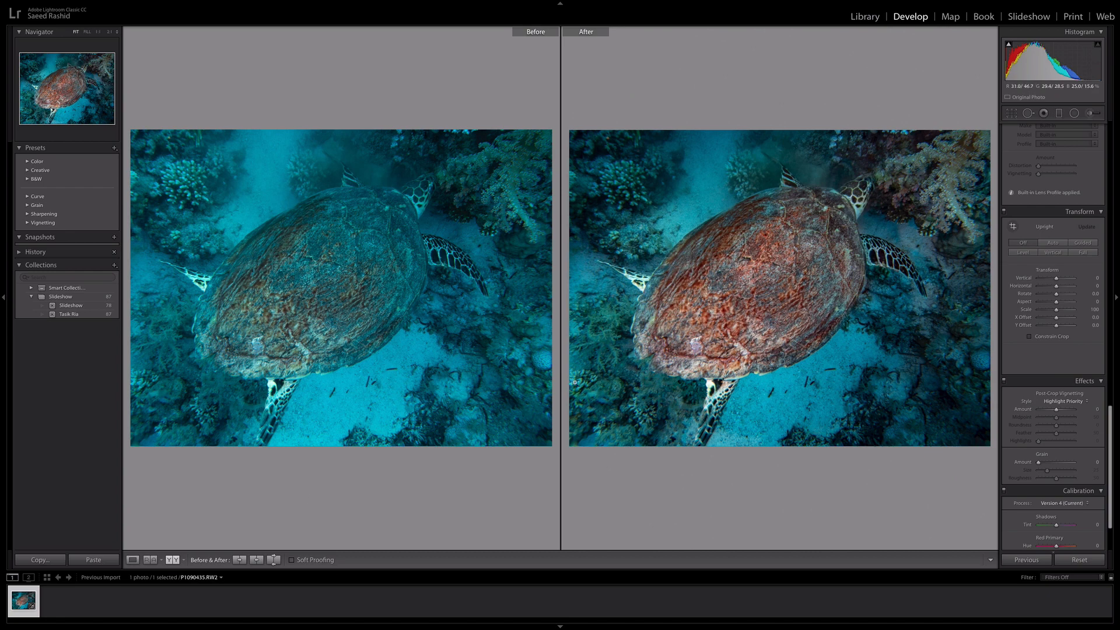
pyautogui.click(133, 559)
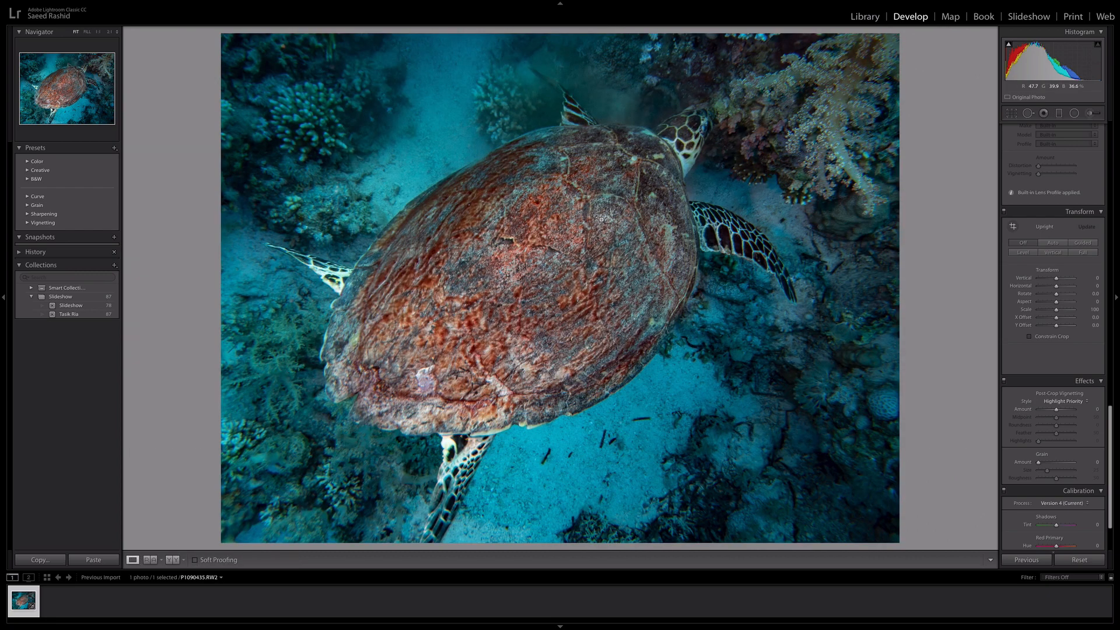